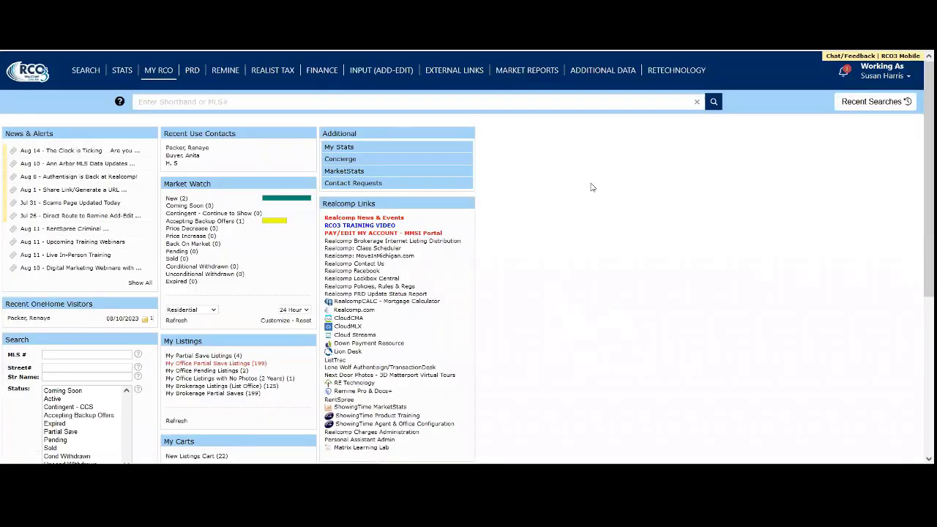
- View and close the Aug 14 'Clock is Ticking' news item, then go to SEARCH > Residential > Quick
click(74, 151)
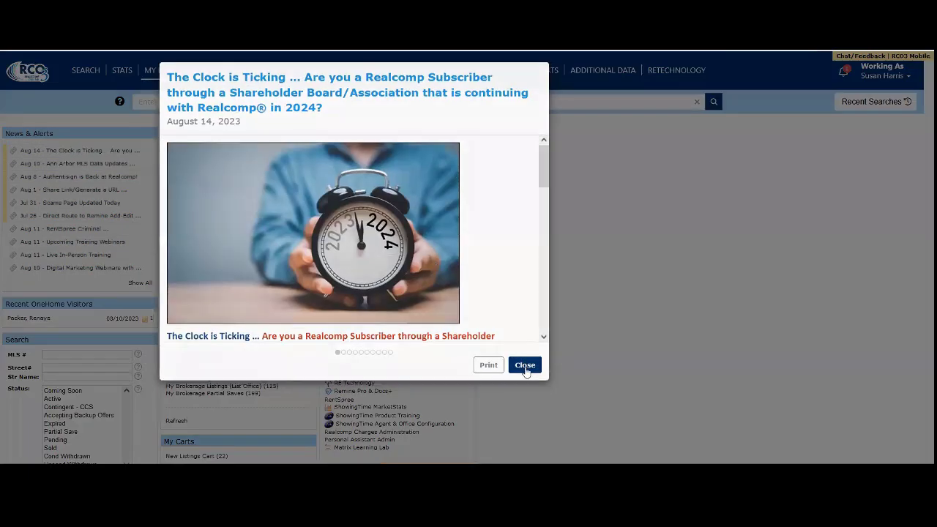
click(524, 367)
mouse_move(85, 71)
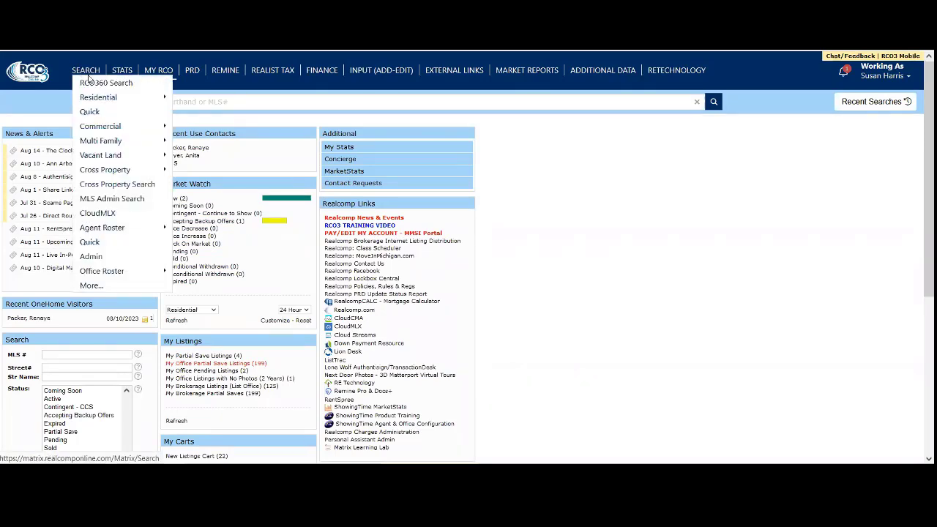
mouse_move(150, 107)
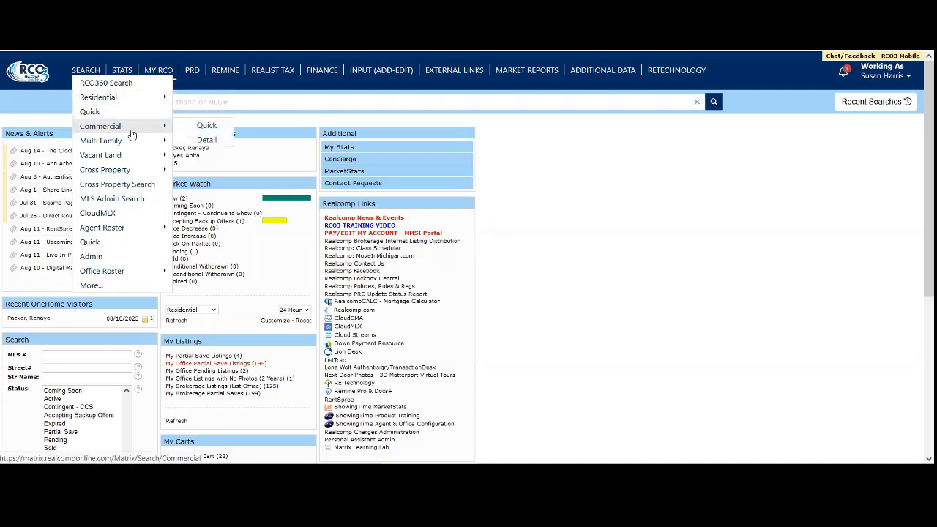
mouse_move(123, 143)
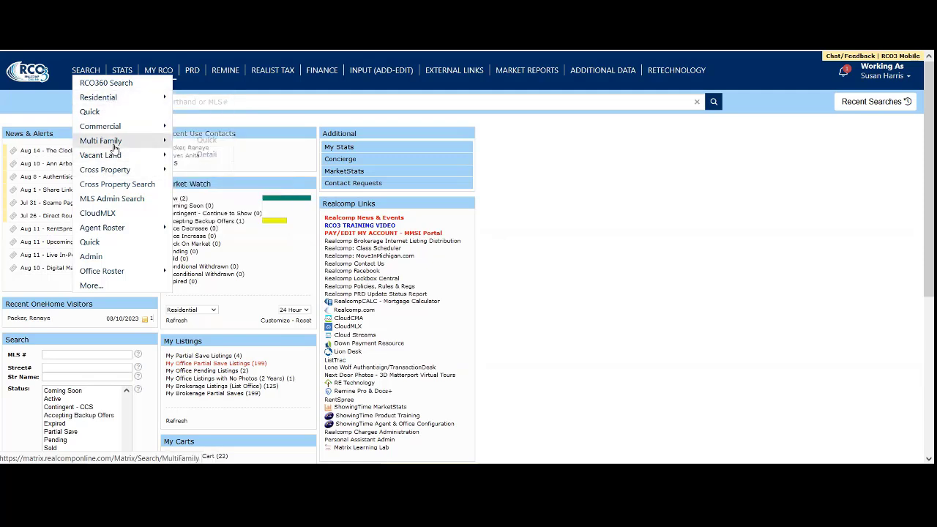
mouse_move(117, 99)
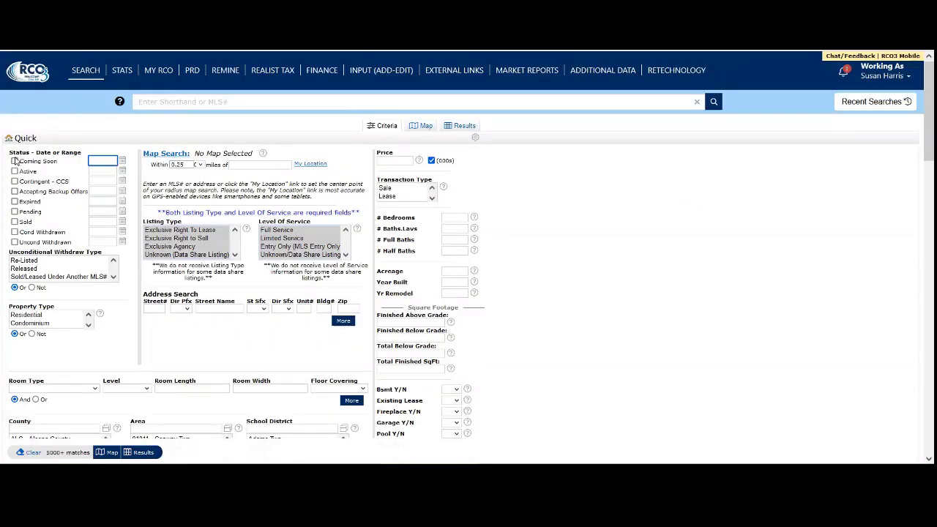
- Include Coming Soon and Active listings, with Active limited to Aug 7–14, 2023 (3366 matches)
click(15, 161)
click(15, 170)
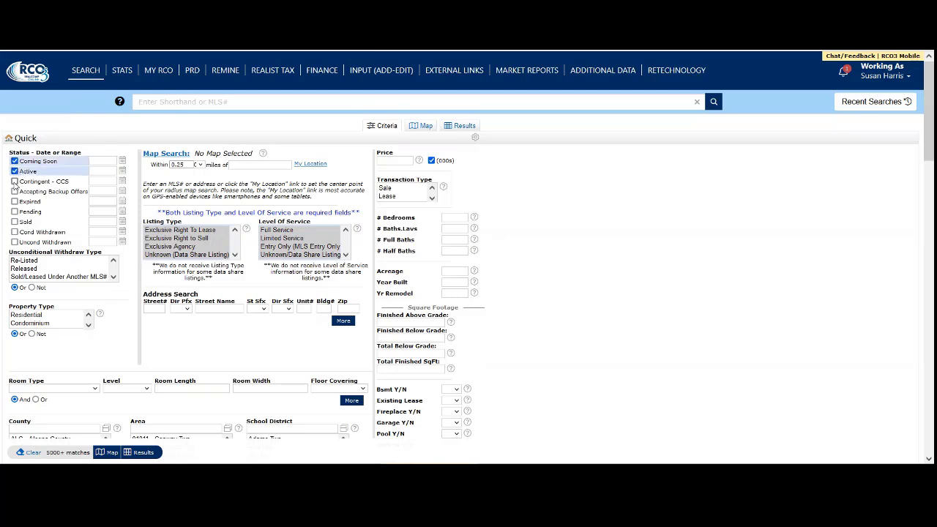
click(103, 161)
click(123, 171)
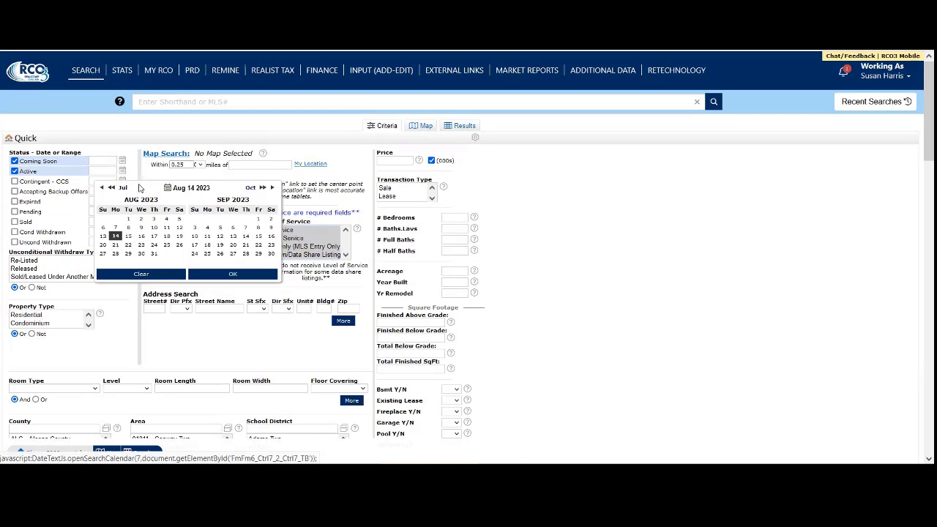
click(115, 227)
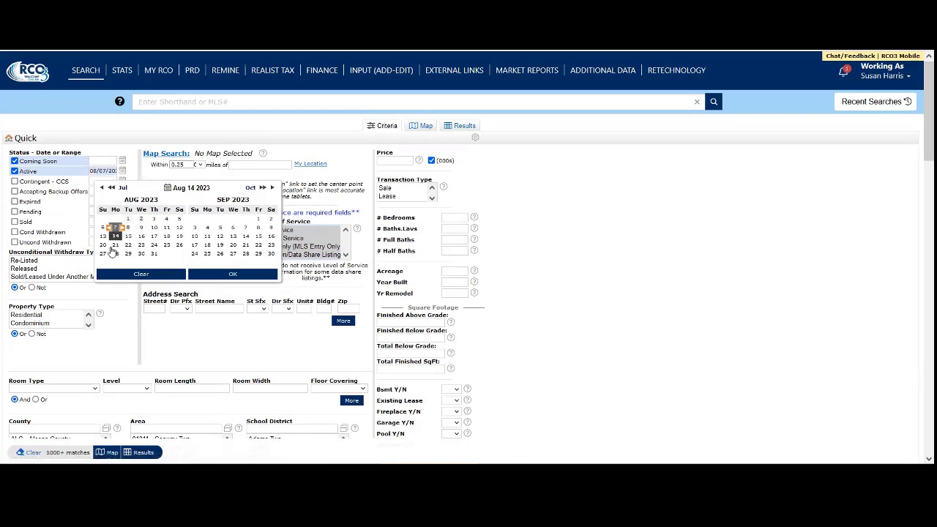
click(115, 236)
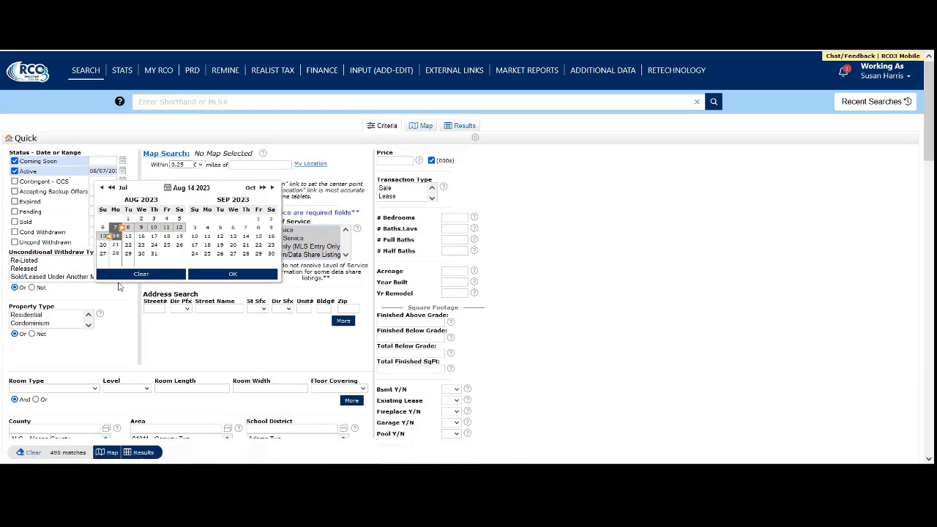
click(214, 276)
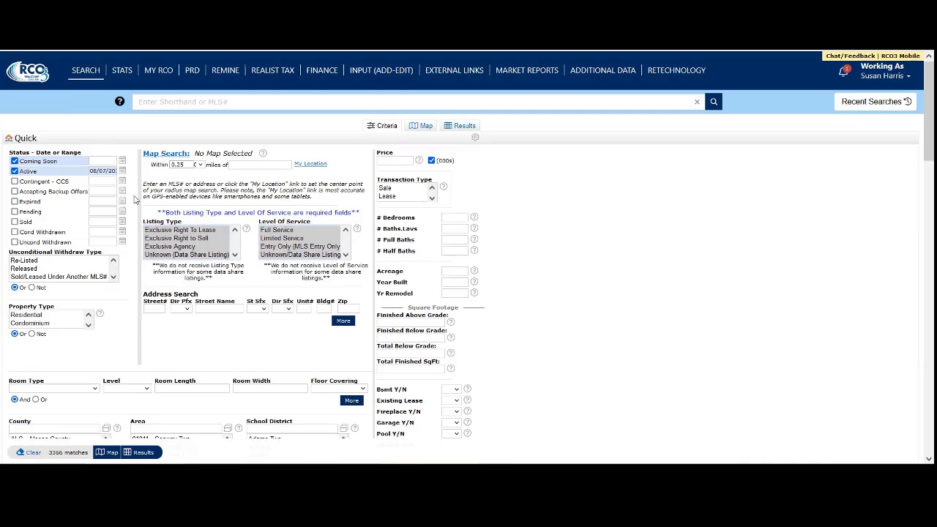
- Enter a 200-300 price, toggle the (000s) option off and on, then clear the price
click(400, 159)
text(200-300)
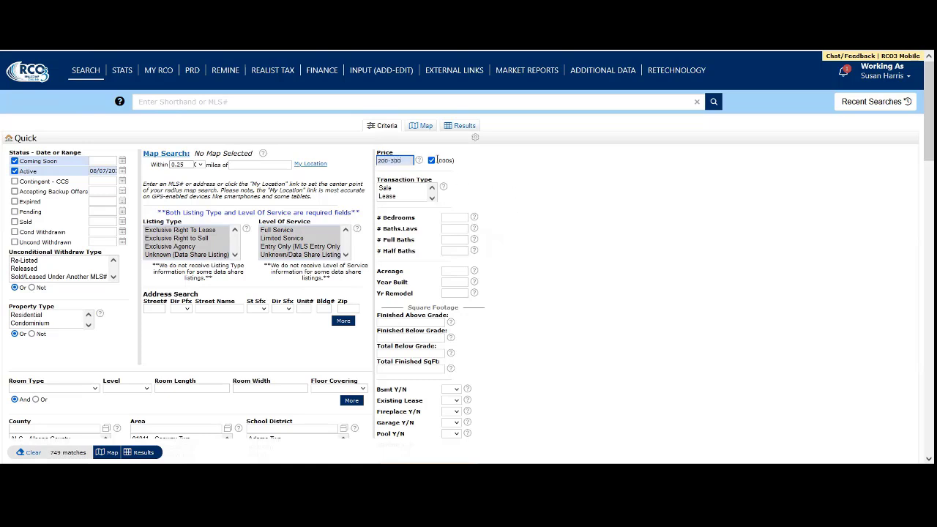
click(432, 161)
click(432, 162)
drag(404, 161, 379, 161)
key(BackSpace)
click(431, 160)
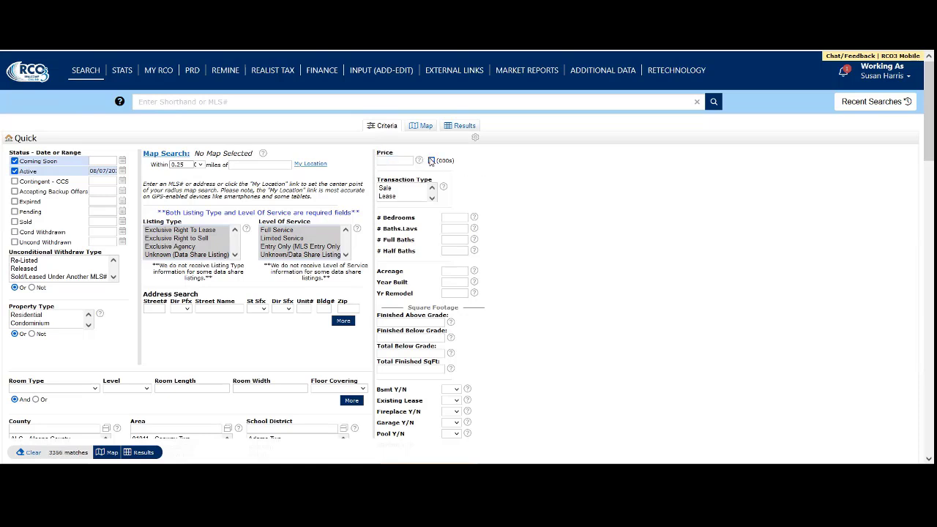
- Try an 800-1200 Lease price, then restore 200-300 in thousands (748 matches)
click(392, 163)
text(800-1200)
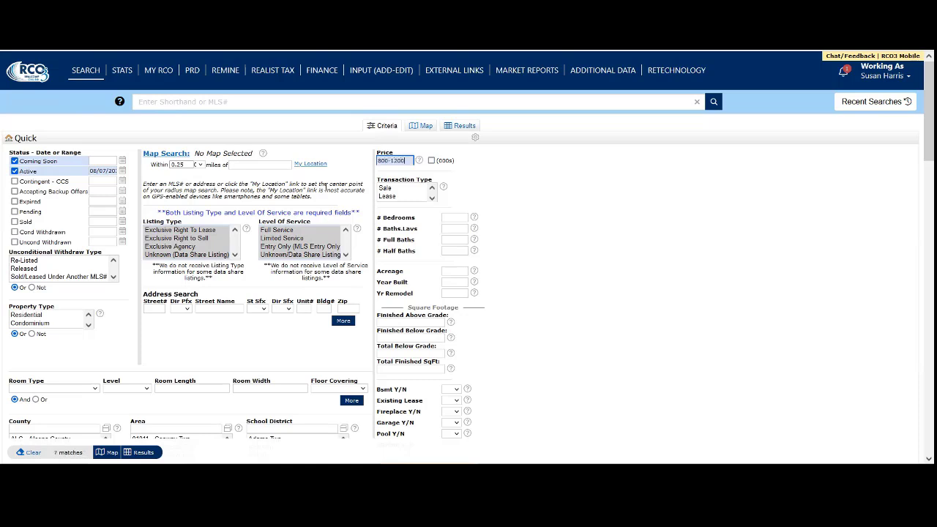
click(386, 196)
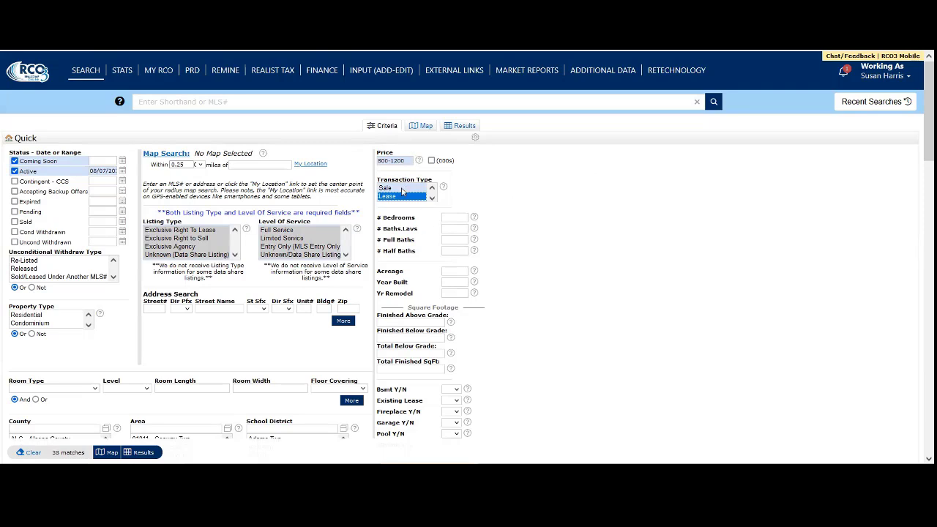
ctrl+click(399, 189)
triple_click(399, 160)
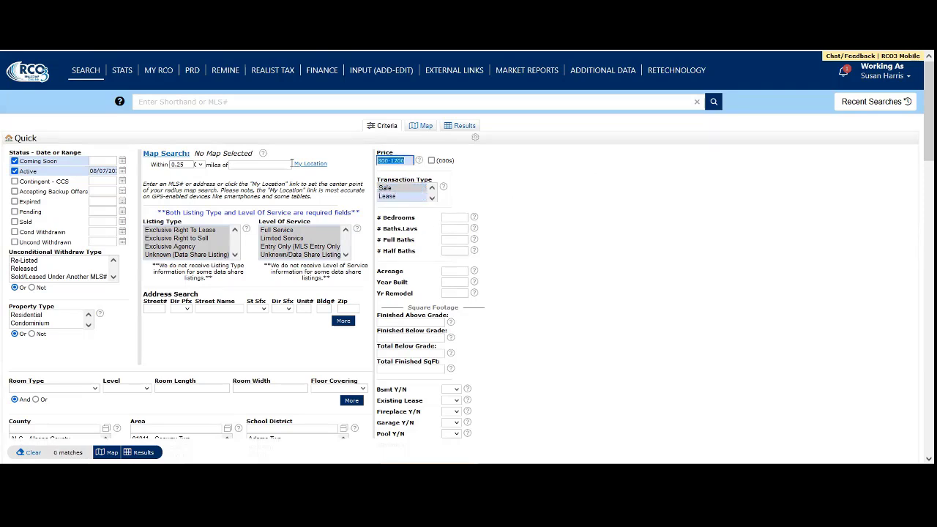
text(200-300)
click(431, 160)
- Require at least 3 bedrooms
click(452, 218)
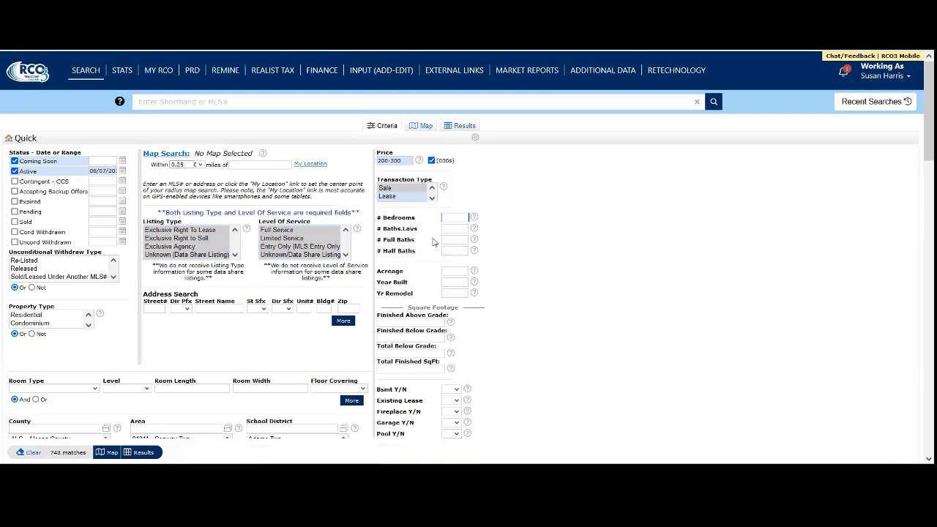
text(3)
double_click(442, 219)
double_click(447, 219)
- Set # Baths.Lavs to 2, clearing the trial values of 1 in Baths.Lavs and 2 in Full Baths
click(452, 227)
text(1)
click(463, 228)
drag(463, 229, 417, 227)
key(BackSpace)
click(454, 238)
text(2)
drag(454, 242, 385, 250)
key(BackSpace)
click(454, 229)
text(2)
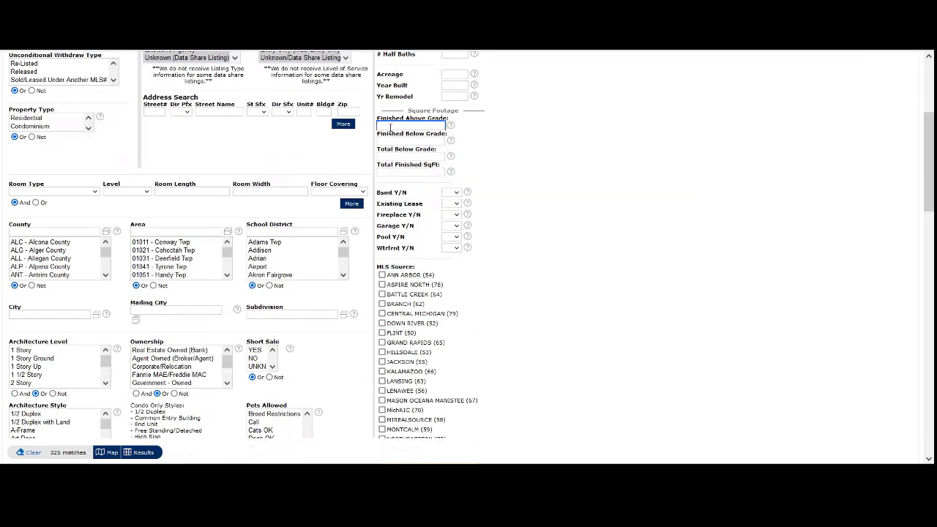
- Enter 1200–2500 finished sq ft and try selecting Oakland areas from 02032 up to 02012
mouse_move(390, 127)
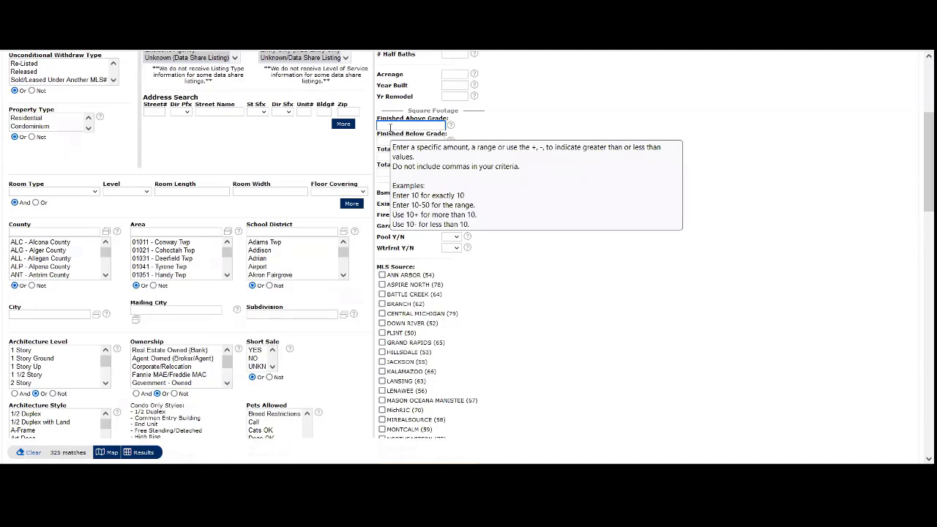
text(1200)
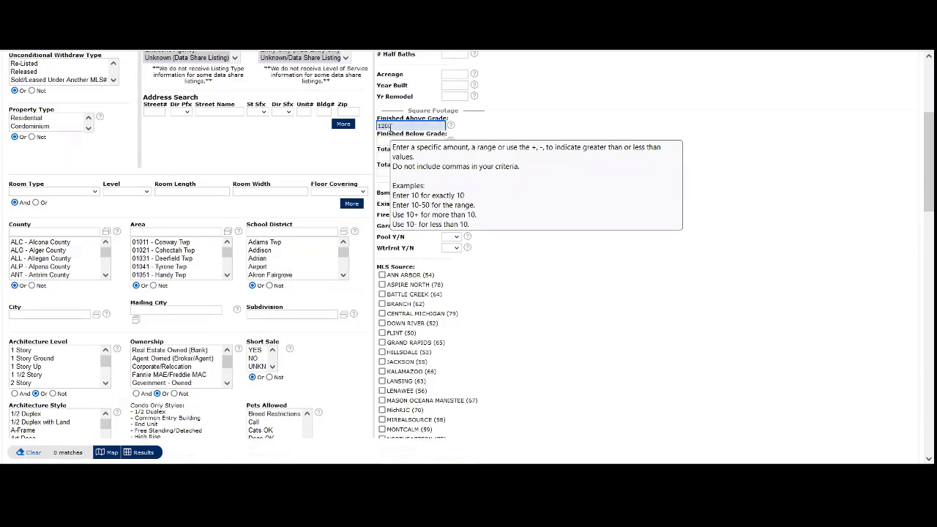
text(-2500)
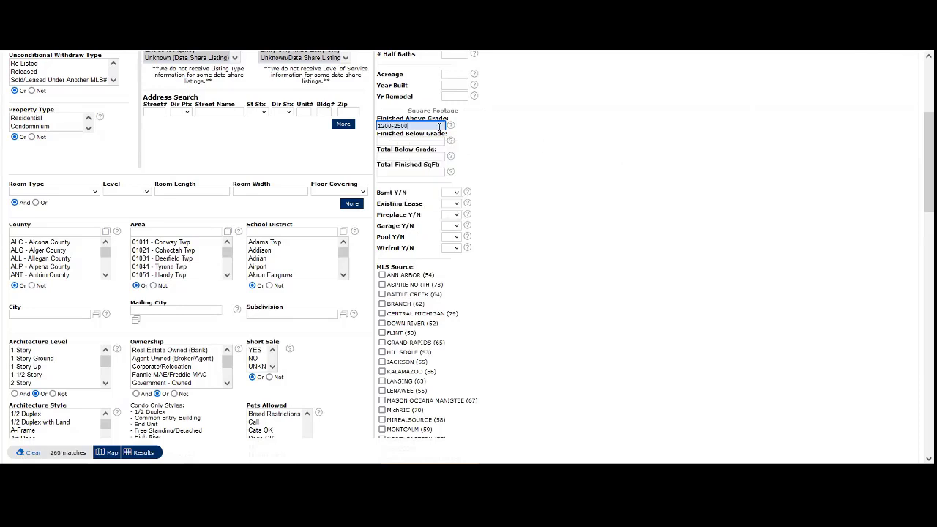
click(15, 232)
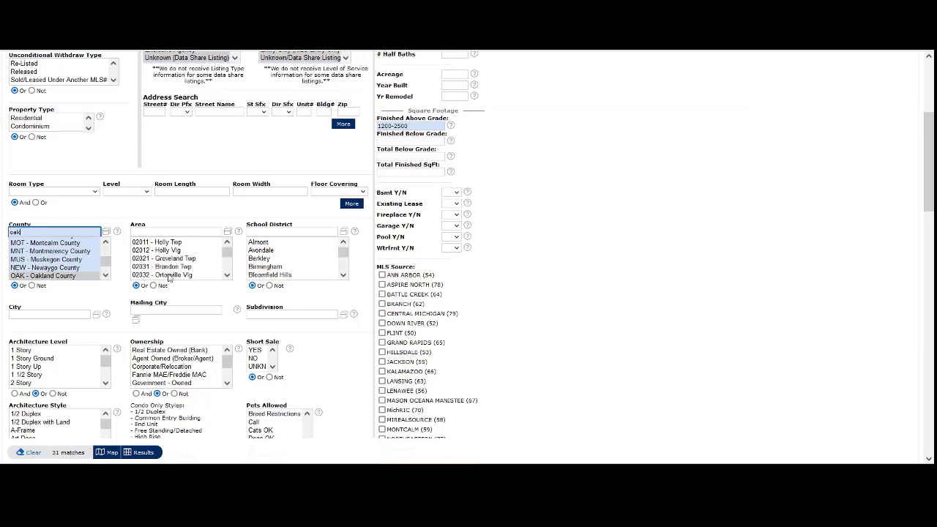
click(172, 276)
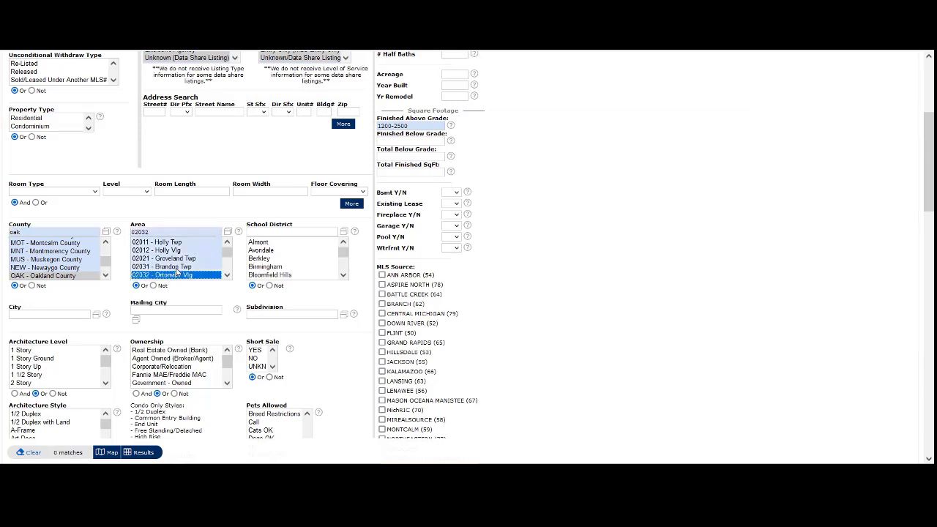
shift+click(175, 267)
shift+click(175, 258)
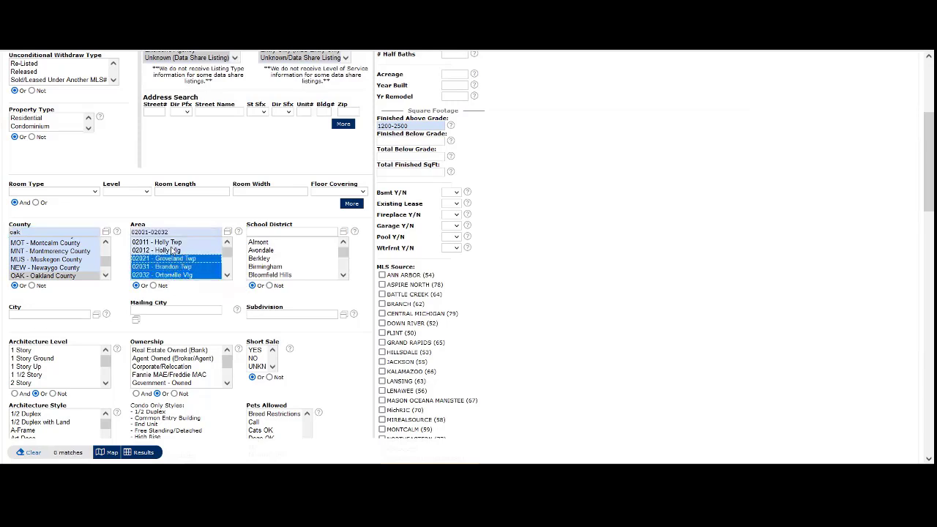
shift+click(171, 250)
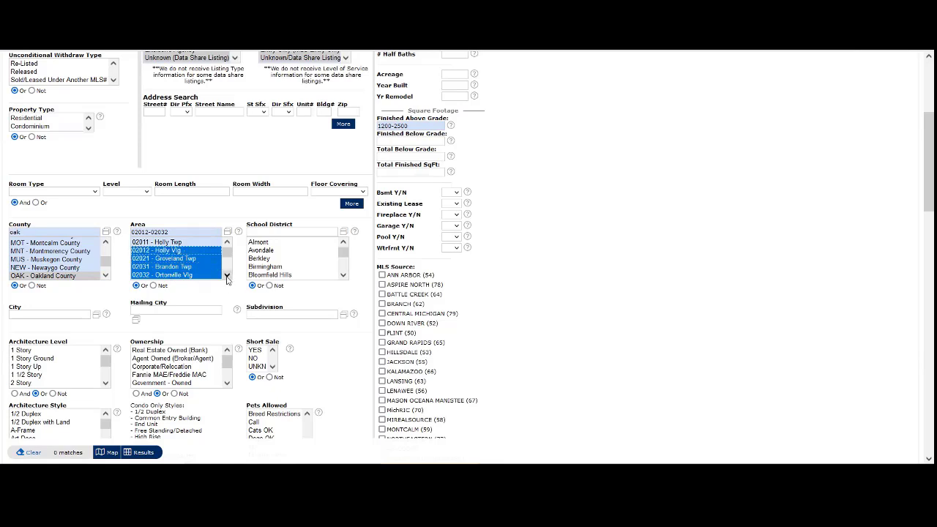
- Select areas 02052 - Leonard Vlg through 02132 - Sylvan Lake, leaving 7 matches
scroll(219, 270, down, 2)
ctrl+click(158, 252)
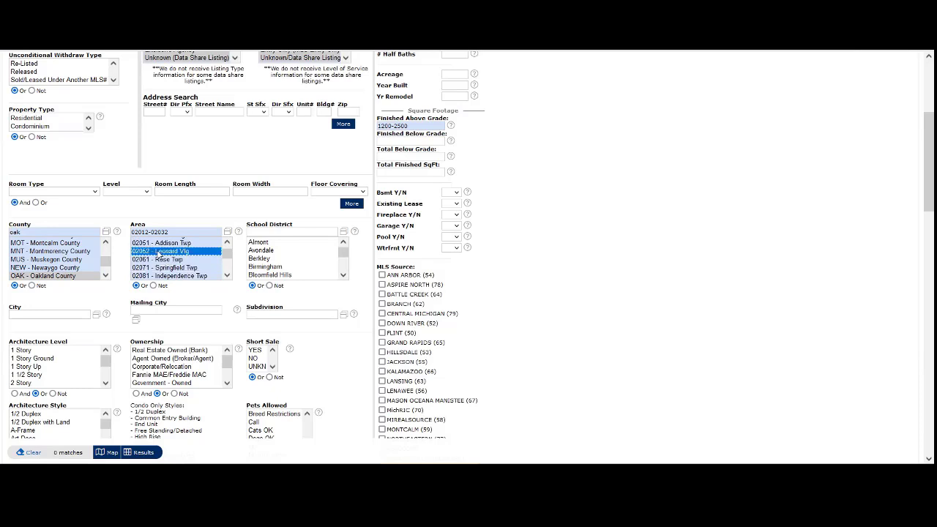
drag(159, 259, 160, 291)
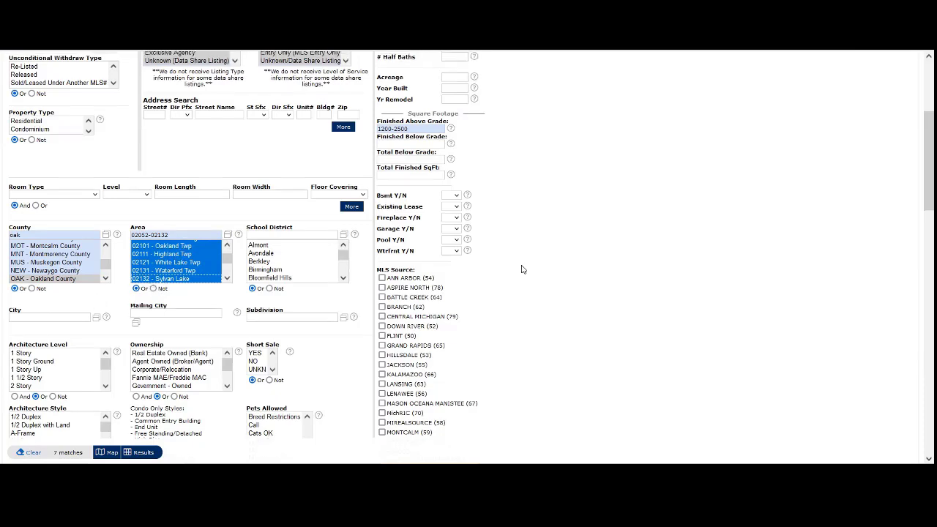
scroll(520, 266, up, 3)
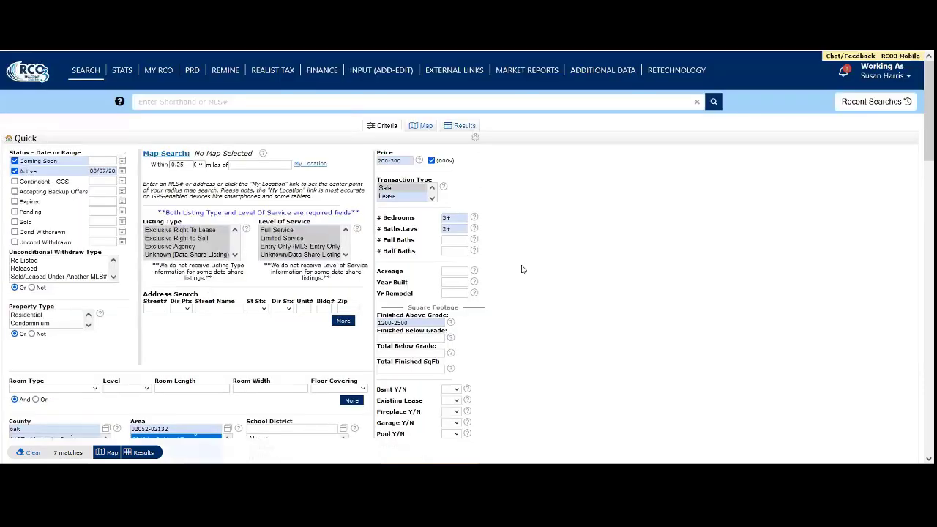
- Plot the 7 listings on the Map tab and switch the imagery from Satellite to road Map
click(425, 126)
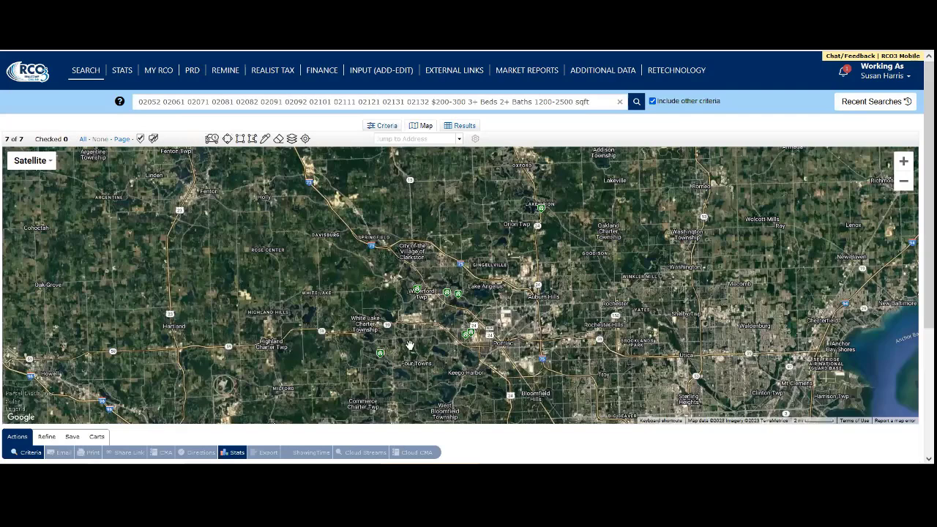
click(50, 165)
click(22, 180)
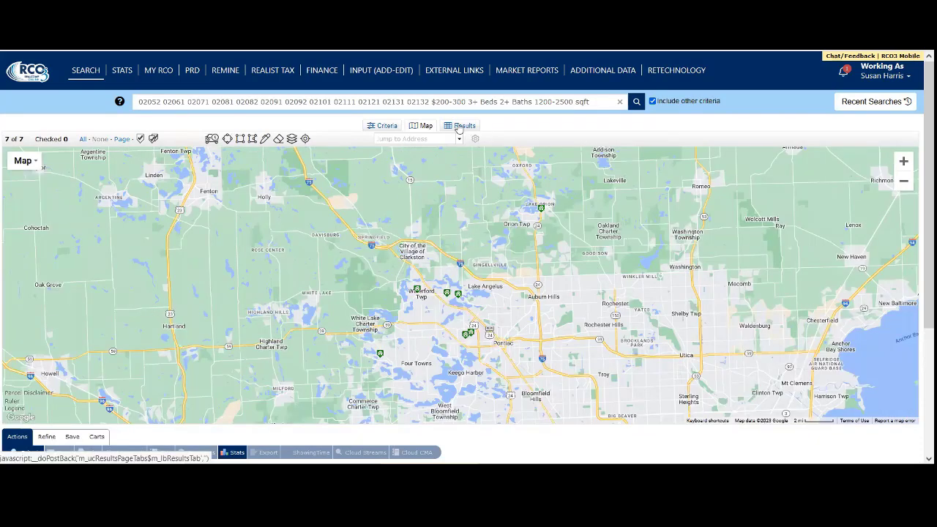
click(458, 126)
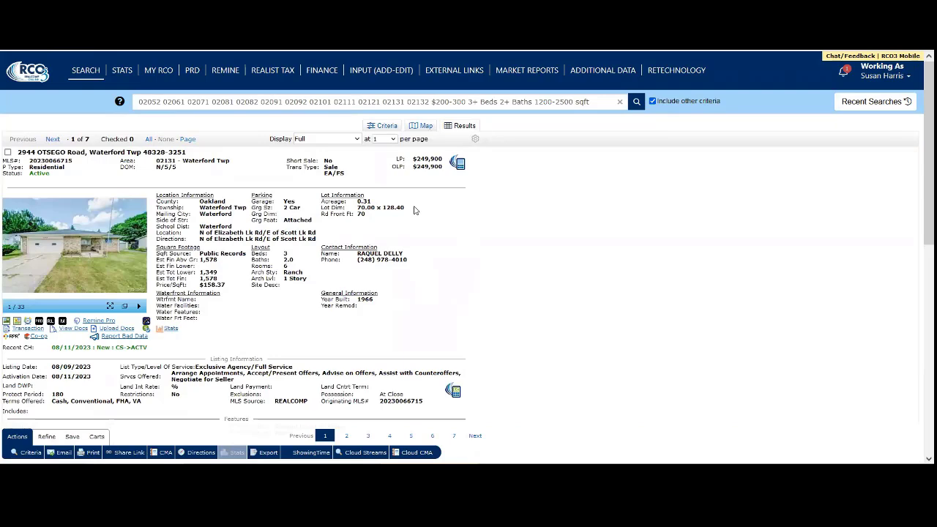
click(355, 139)
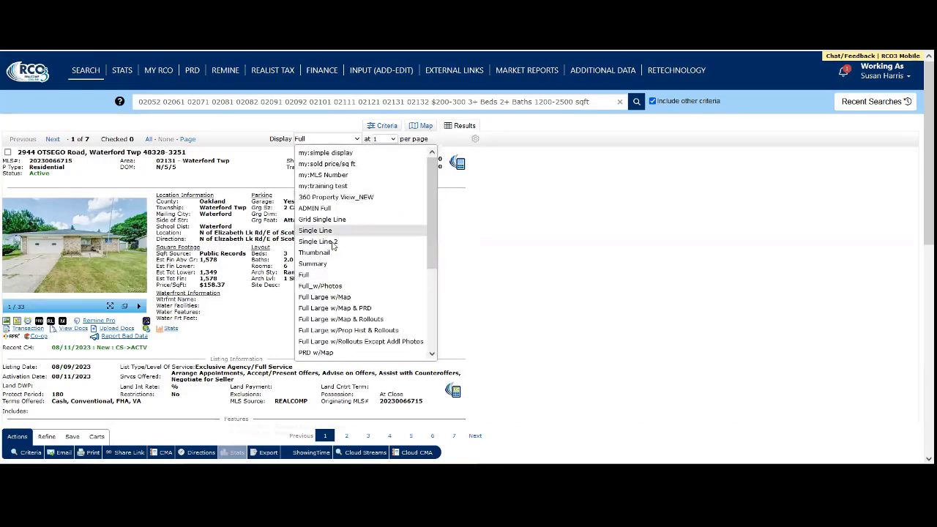
click(317, 221)
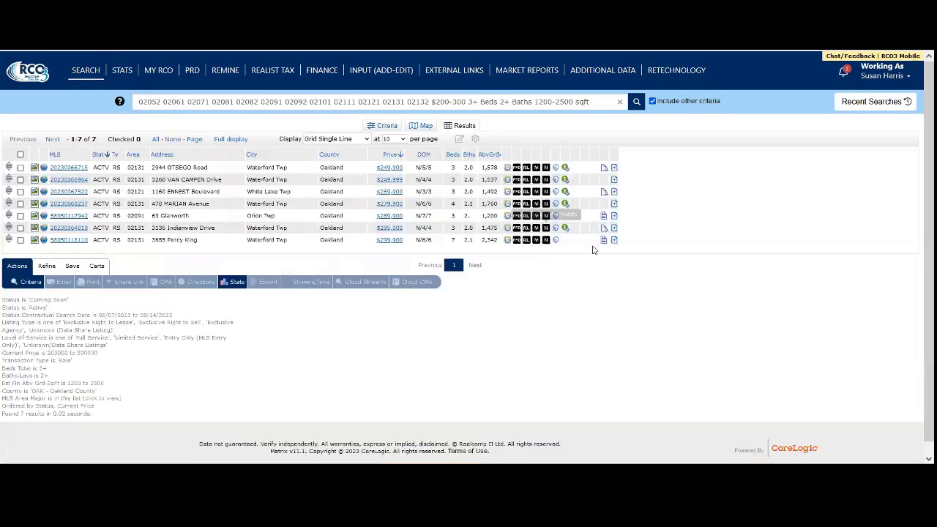
click(366, 139)
click(315, 274)
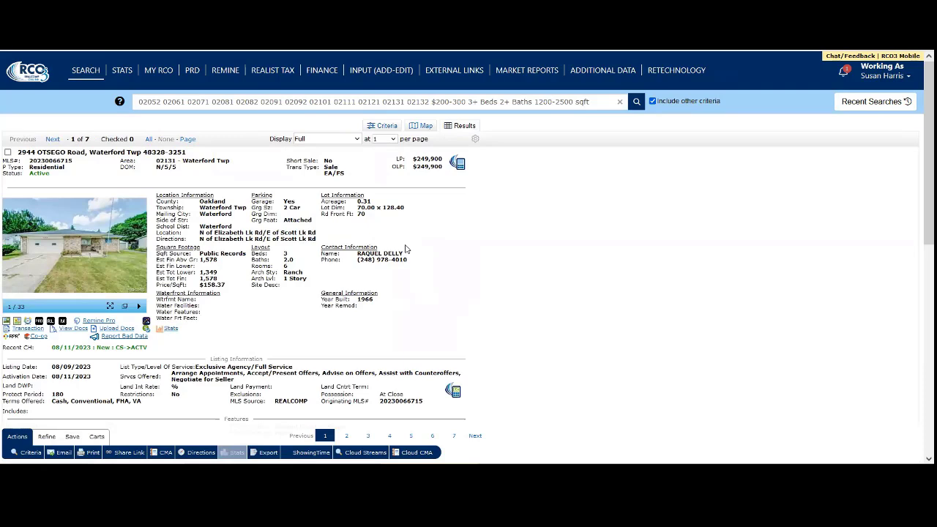
scroll(297, 223, down, 2)
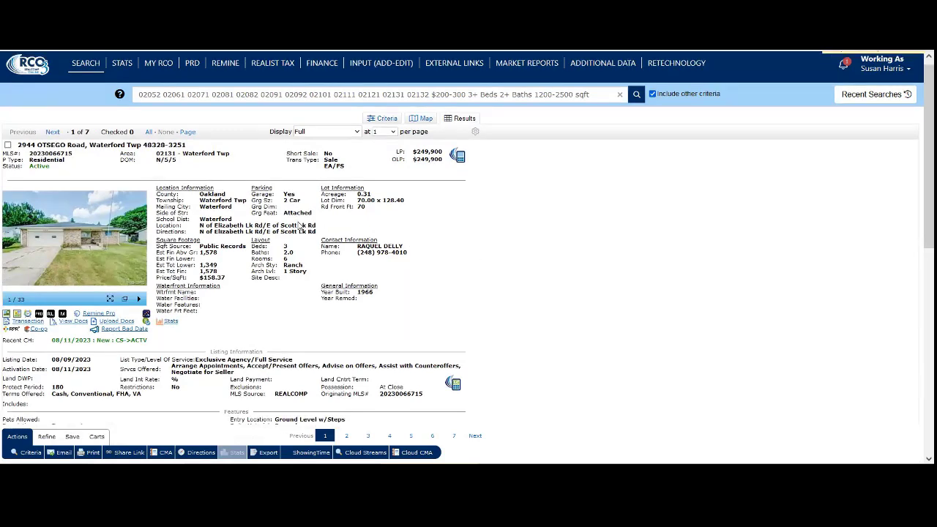
scroll(483, 211, up, 2)
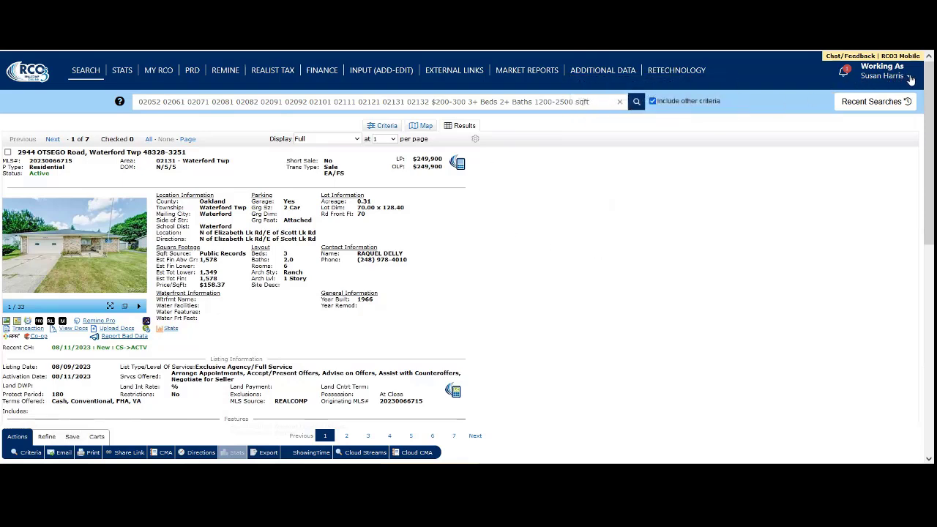
- Open Help's RCO3 Manuals & Videos > RCO3 Training Videos & Recorded Webinars page and scroll through it
mouse_move(891, 79)
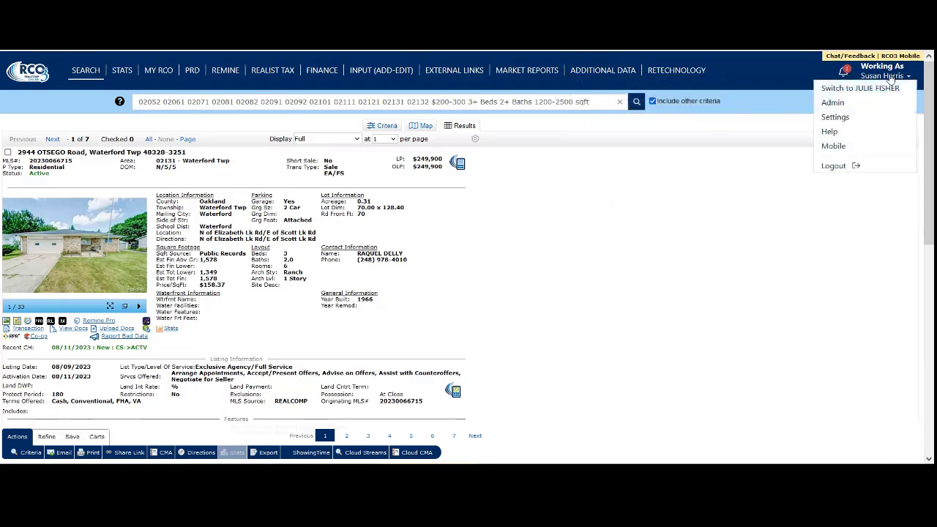
click(838, 135)
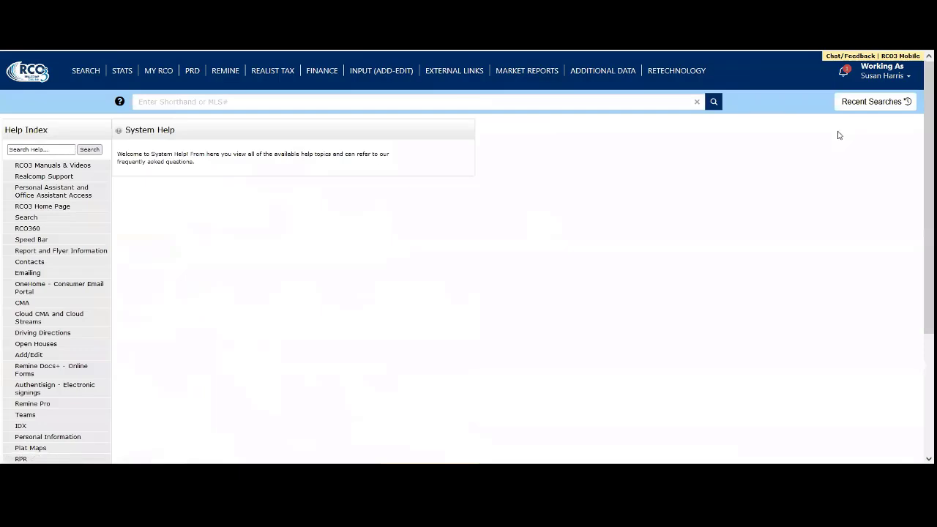
click(50, 167)
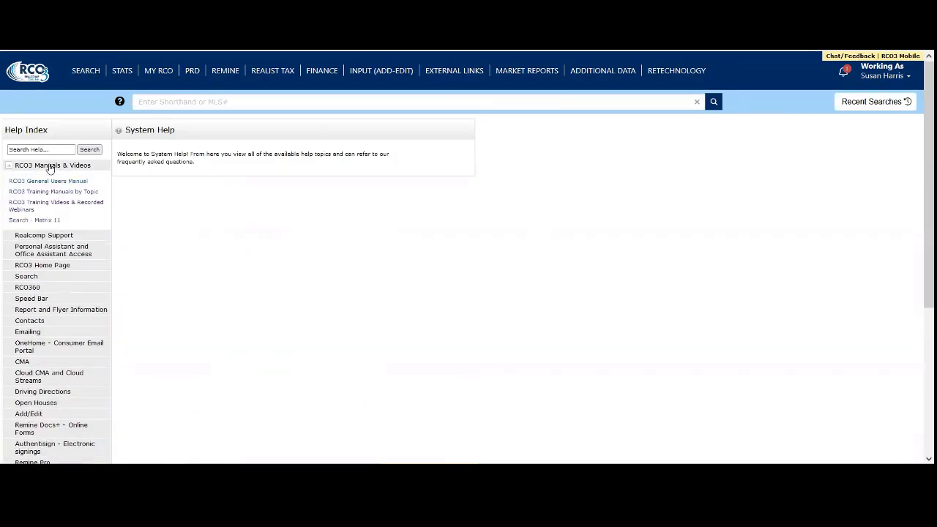
click(20, 208)
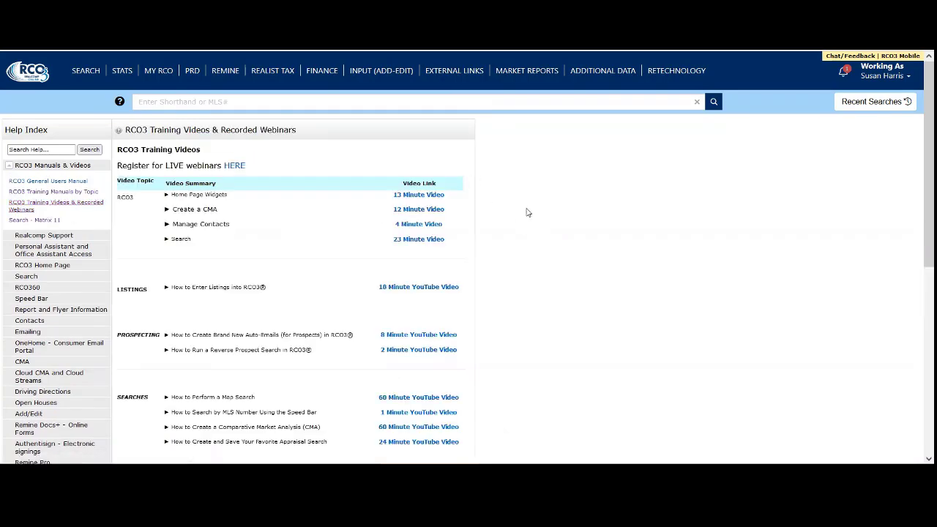
scroll(528, 213, down, 3)
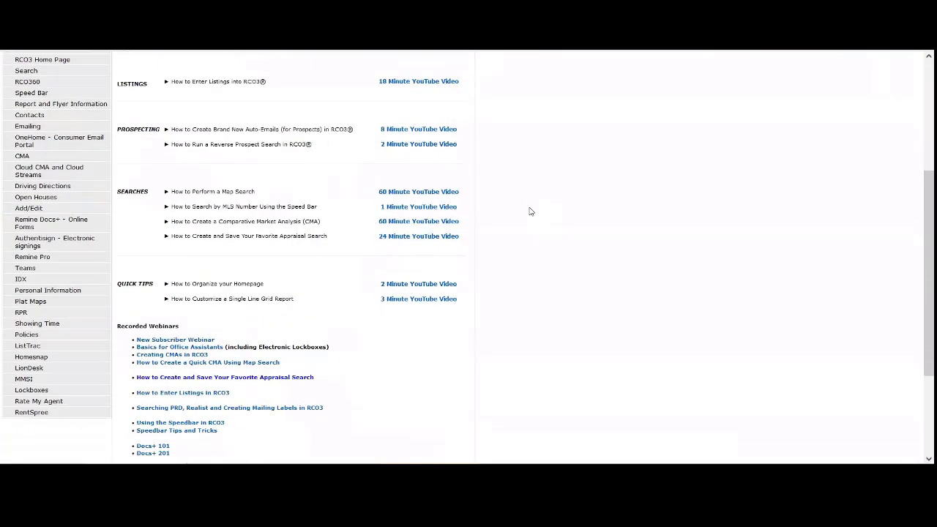
scroll(530, 211, down, 1)
scroll(531, 211, down, 1)
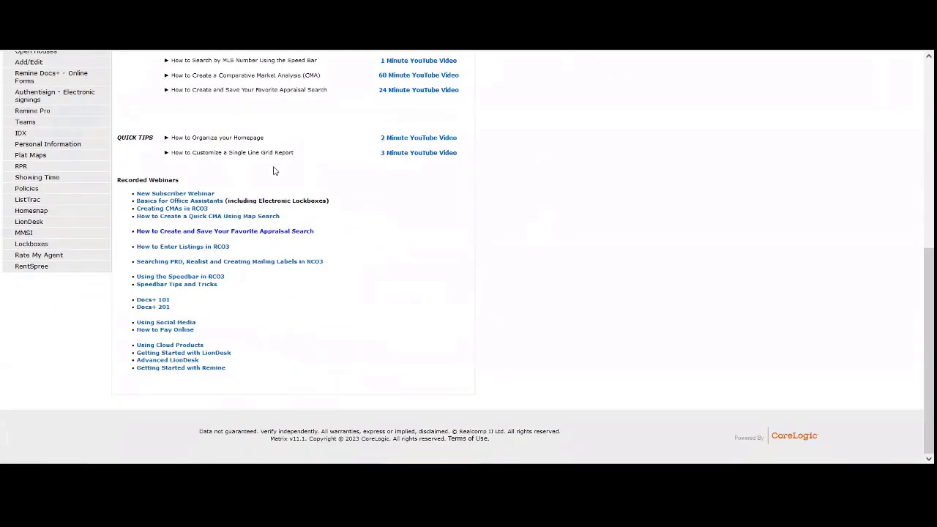